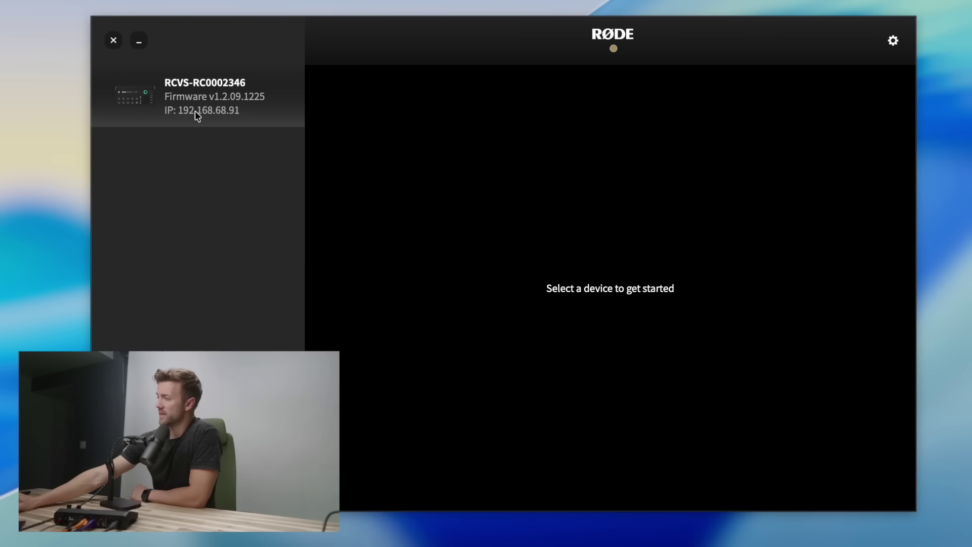
Step: Select the connected RØDECaster Video unit and launch its Scene Builder
left_click(195, 107)
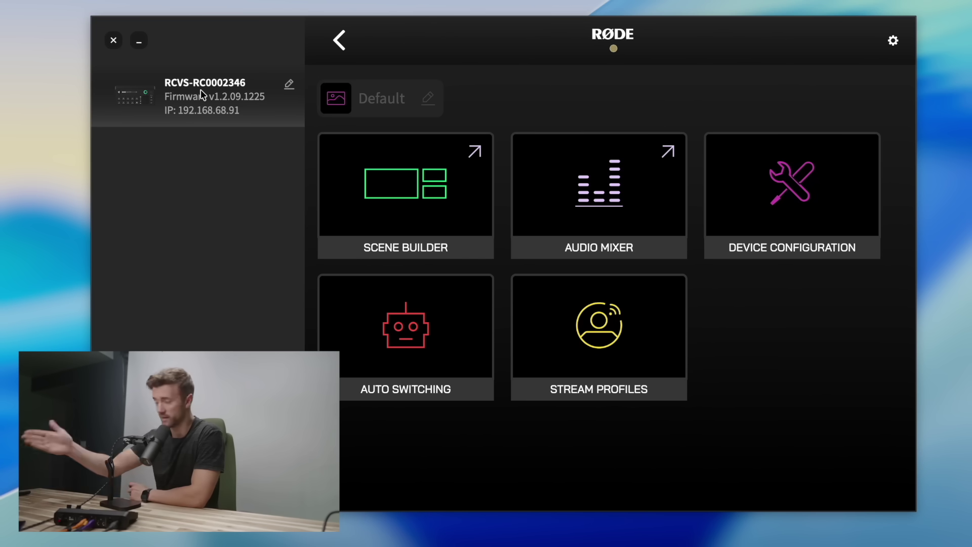
left_click(391, 200)
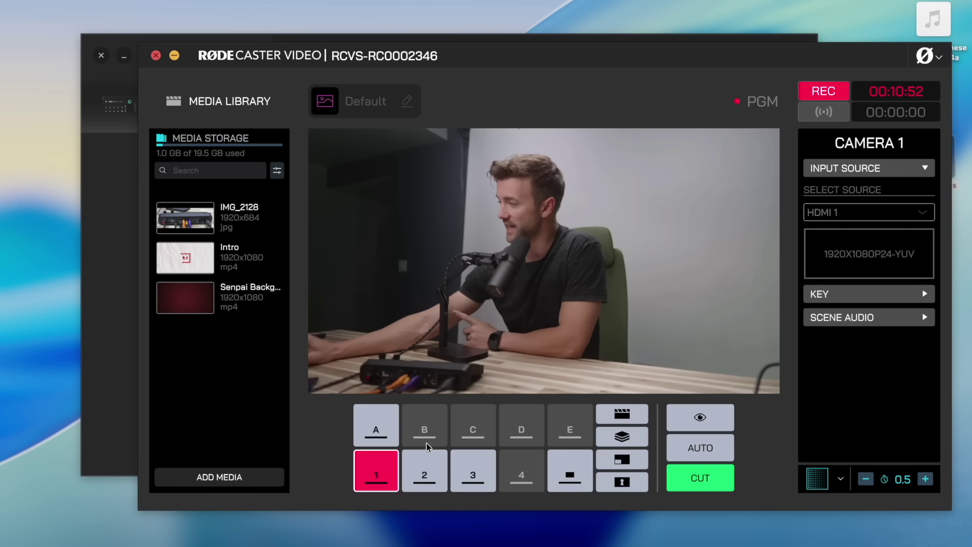
Step: Make scene B a CUSTOM multisource layout
left_click(421, 420)
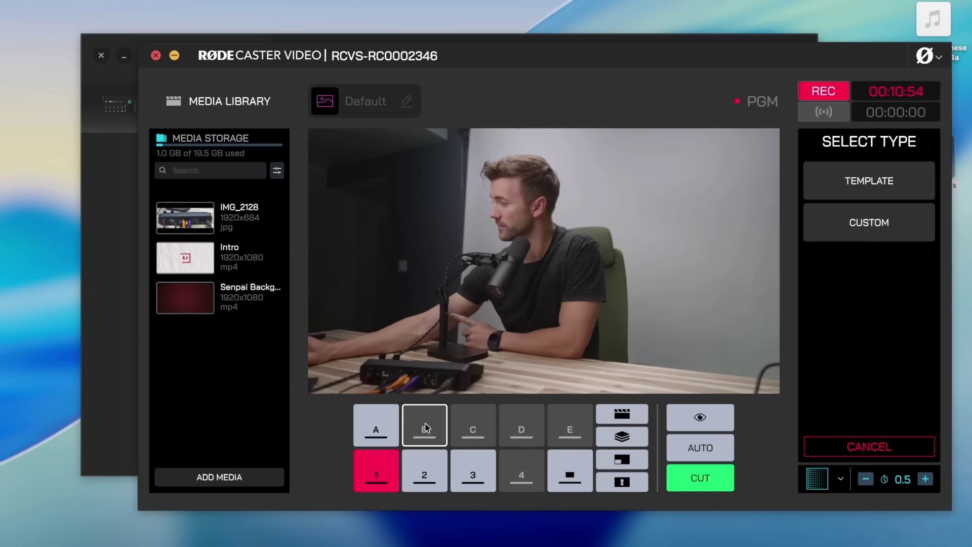
left_click(868, 224)
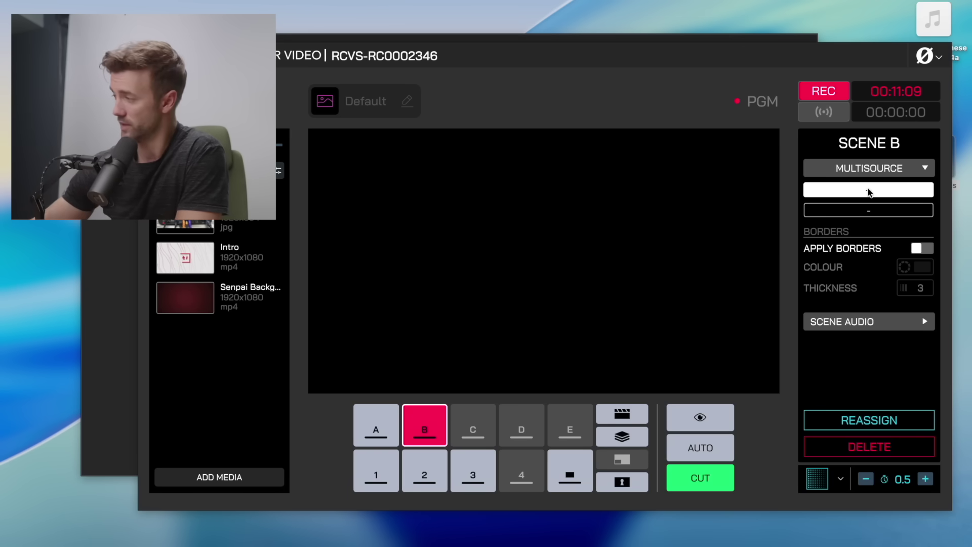
mouse_move(886, 215)
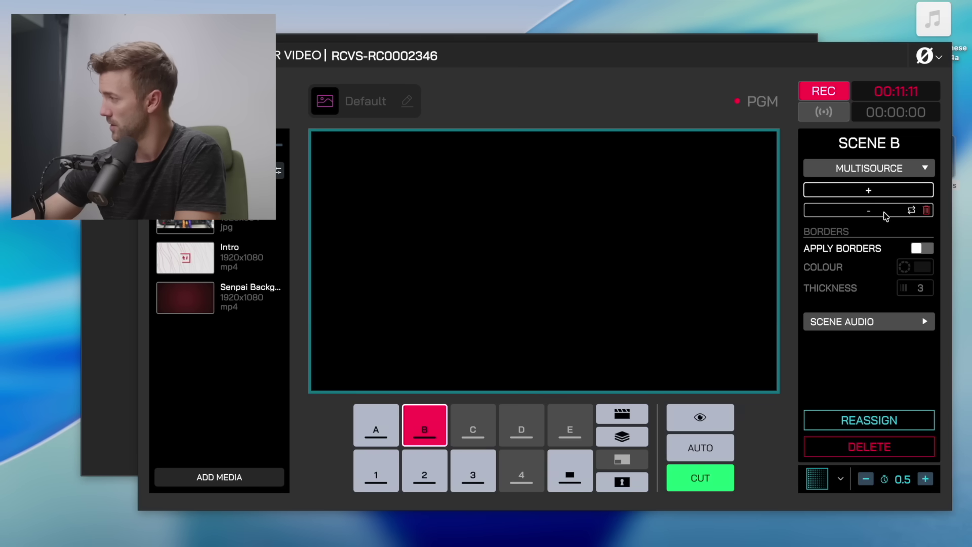
Step: Assign Camera 1 to the empty slot and crop it to 960×1080 at X 0
left_click(913, 211)
mouse_move(868, 231)
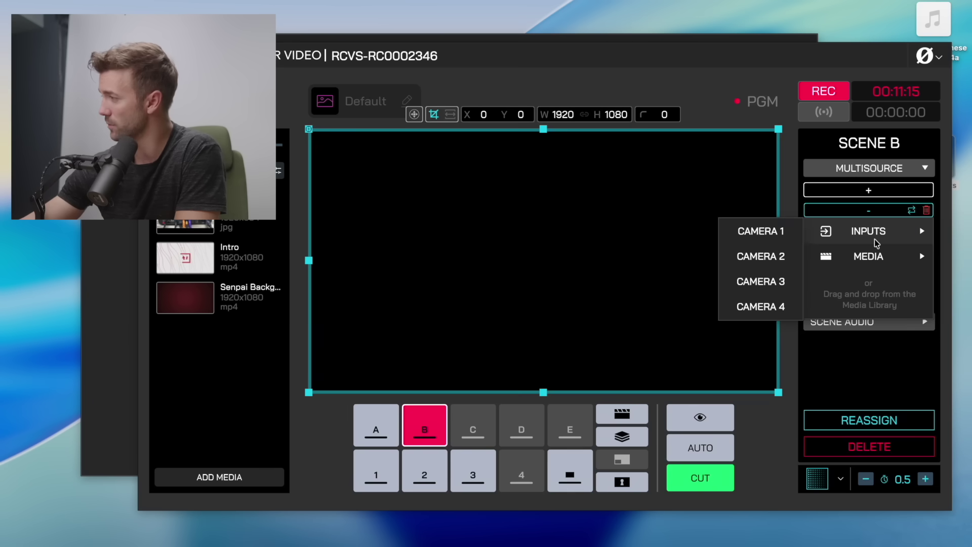
left_click(764, 236)
left_click_drag(309, 260, 411, 260)
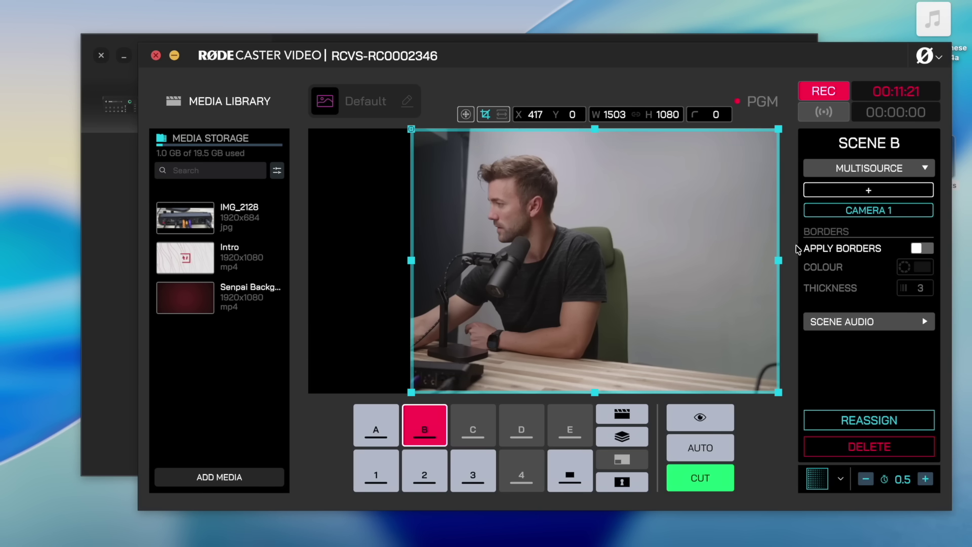
left_click_drag(775, 259, 620, 270)
left_click_drag(548, 273, 332, 259)
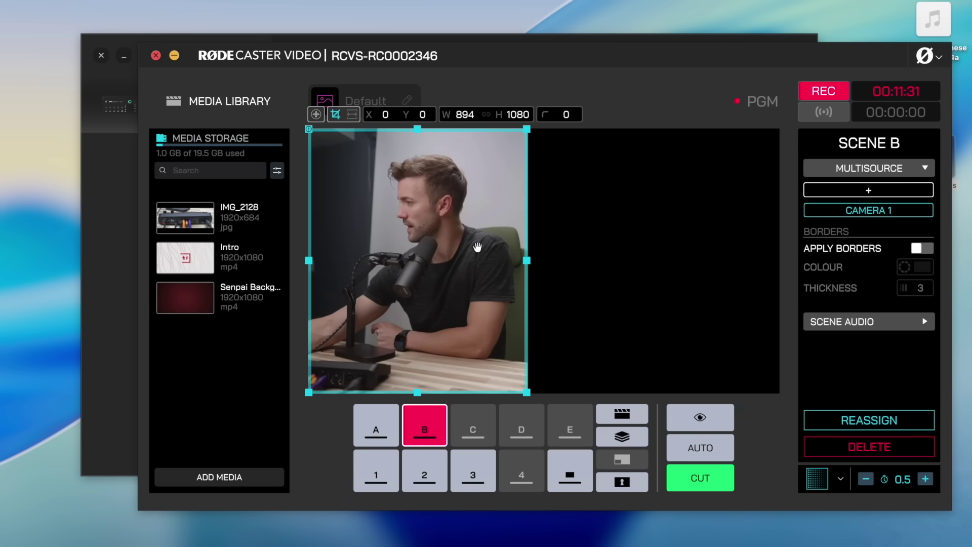
left_click_drag(527, 260, 543, 261)
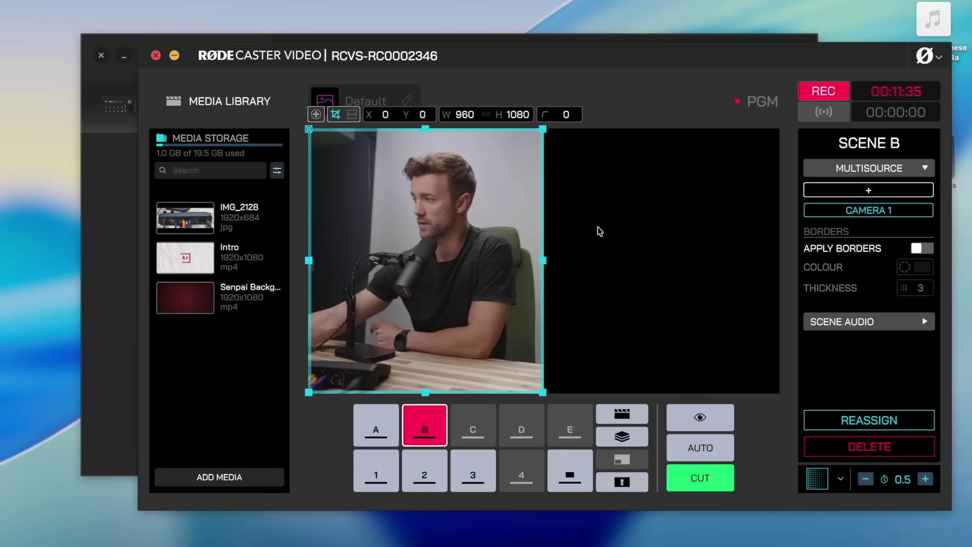
Step: Add Camera 3 as a second source, sized to W 960 and placed at X 960
left_click(868, 191)
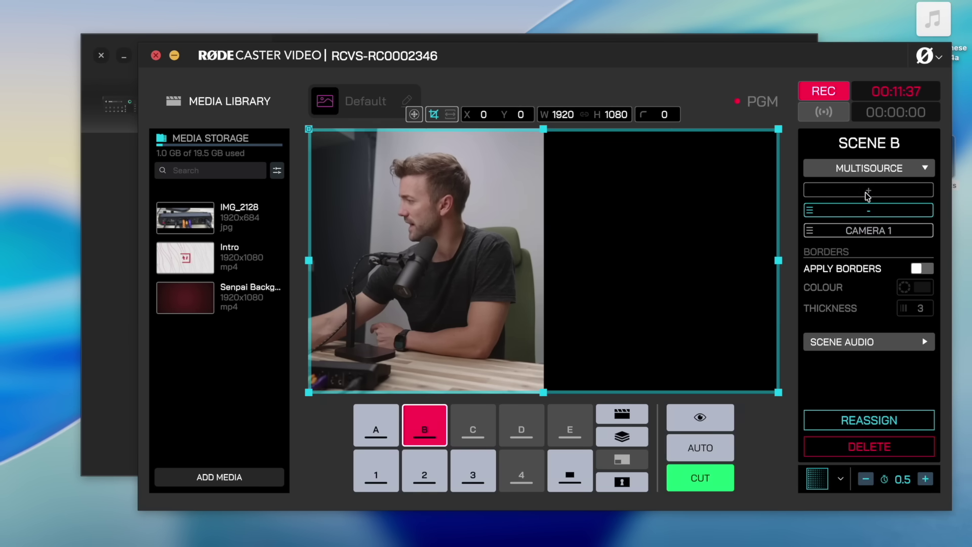
left_click(912, 210)
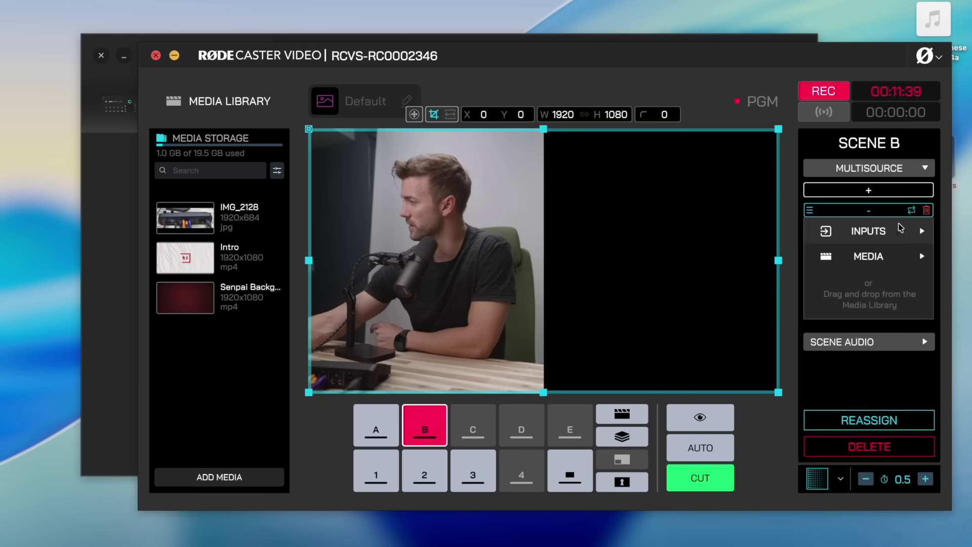
mouse_move(884, 242)
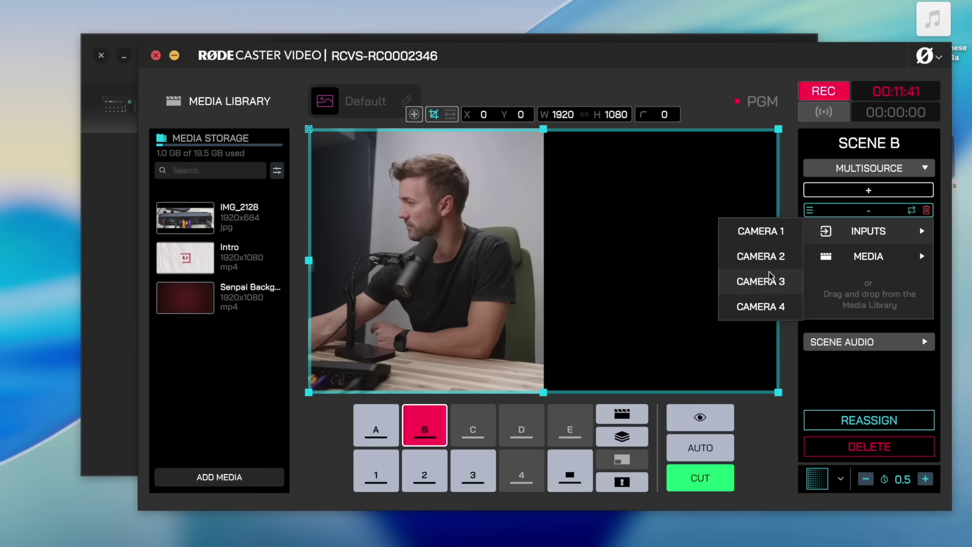
left_click(769, 287)
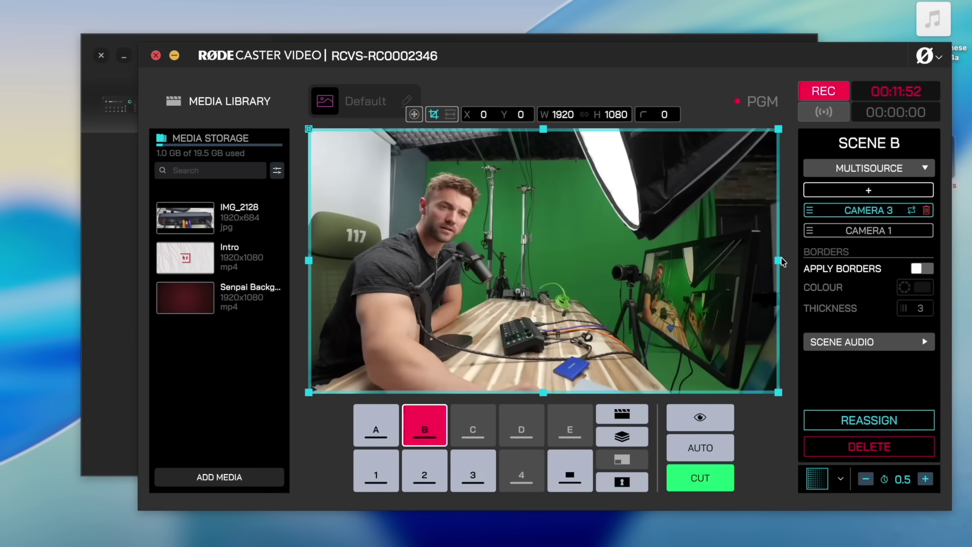
left_click_drag(779, 261, 545, 263)
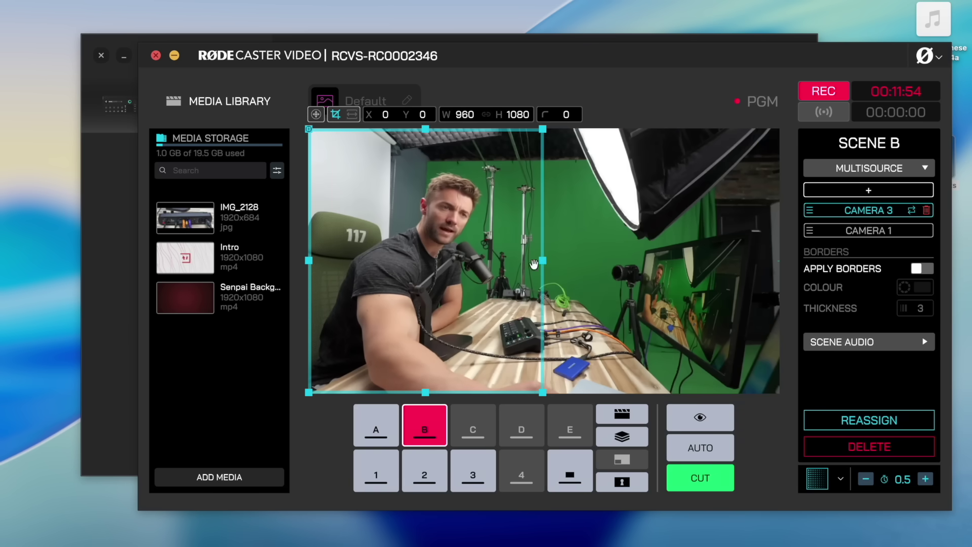
left_click_drag(400, 234, 631, 233)
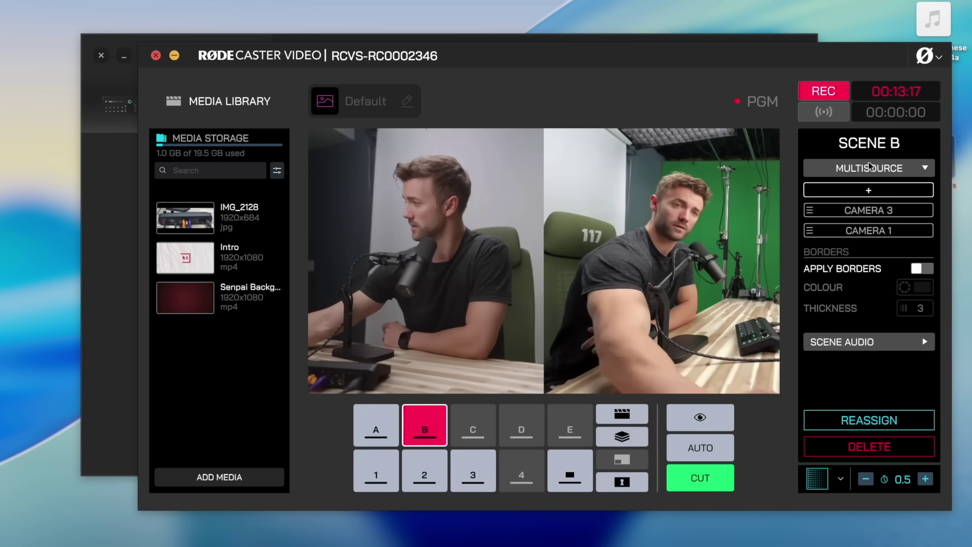
left_click(862, 230)
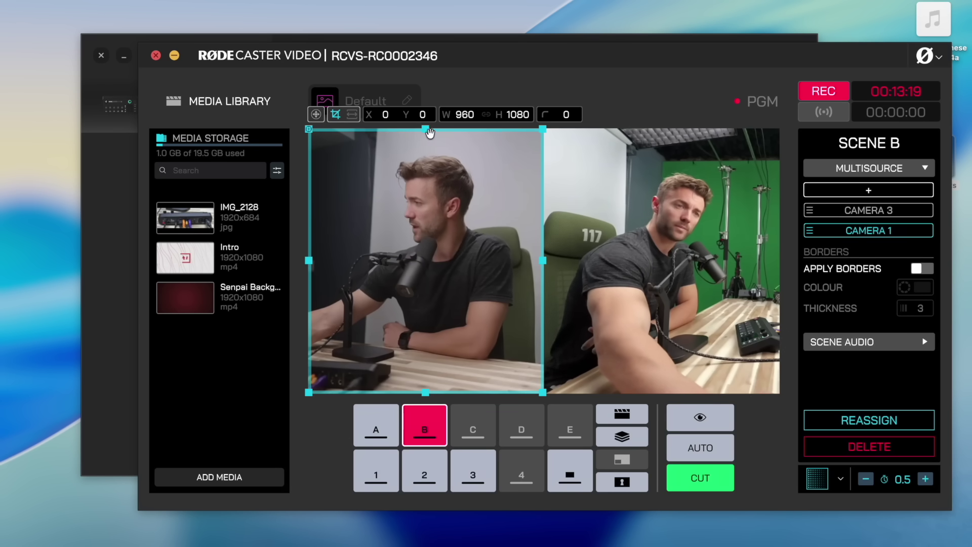
left_click_drag(425, 130, 425, 155)
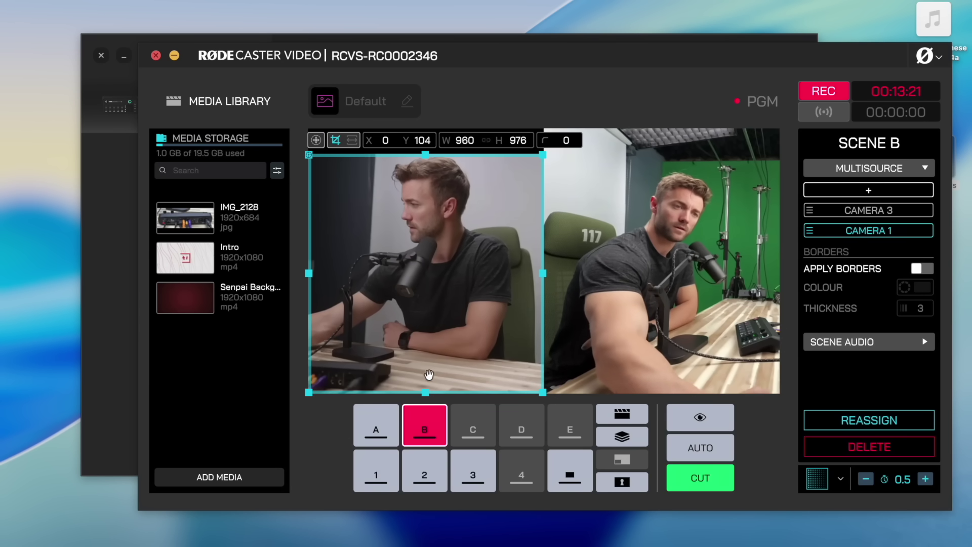
left_click_drag(426, 391, 425, 301)
left_click_drag(435, 234, 436, 267)
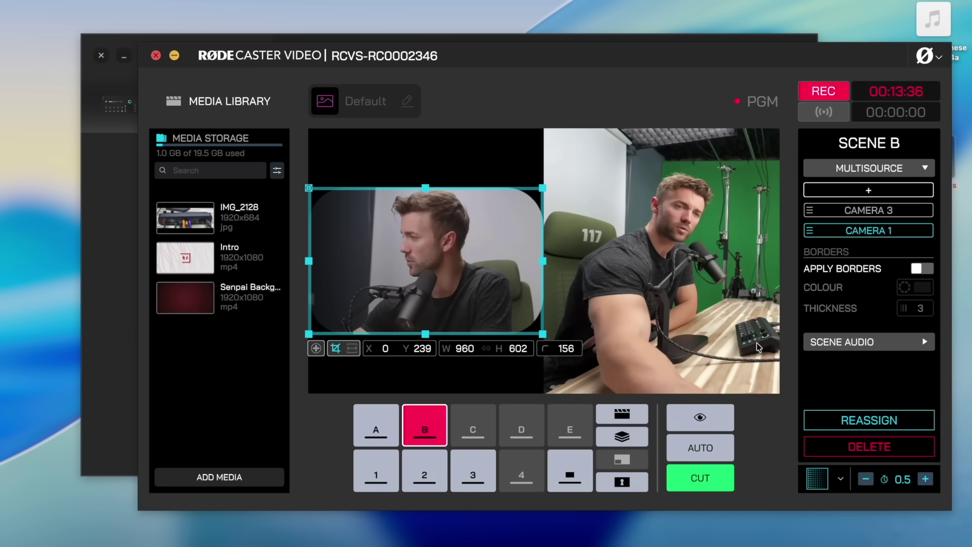
Step: Give both camera feeds bright green borders at thickness 19
left_click(915, 293)
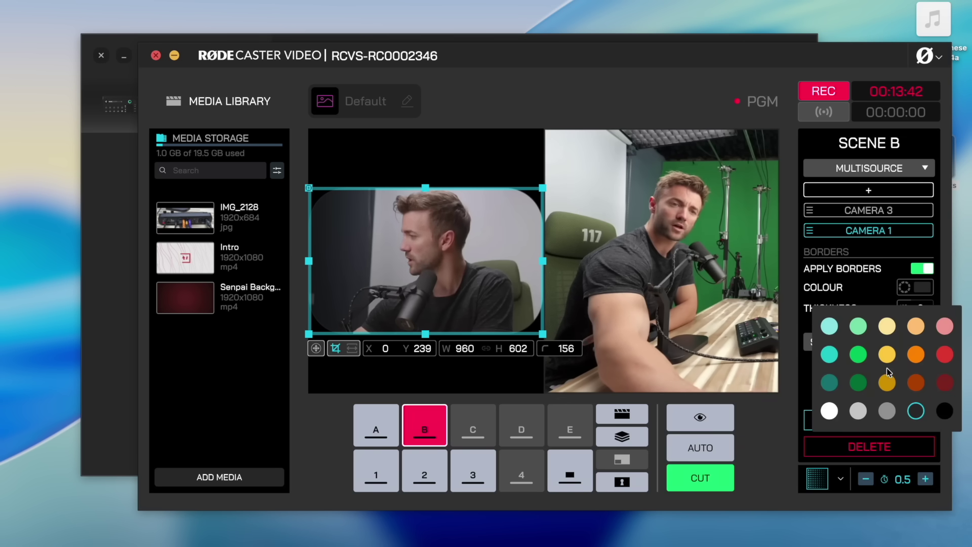
left_click(859, 354)
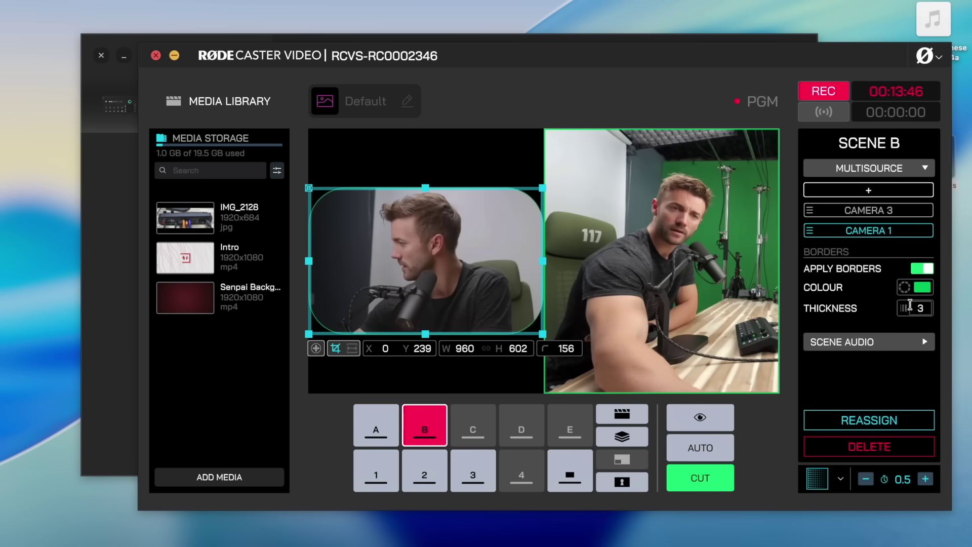
left_click_drag(922, 308, 905, 309)
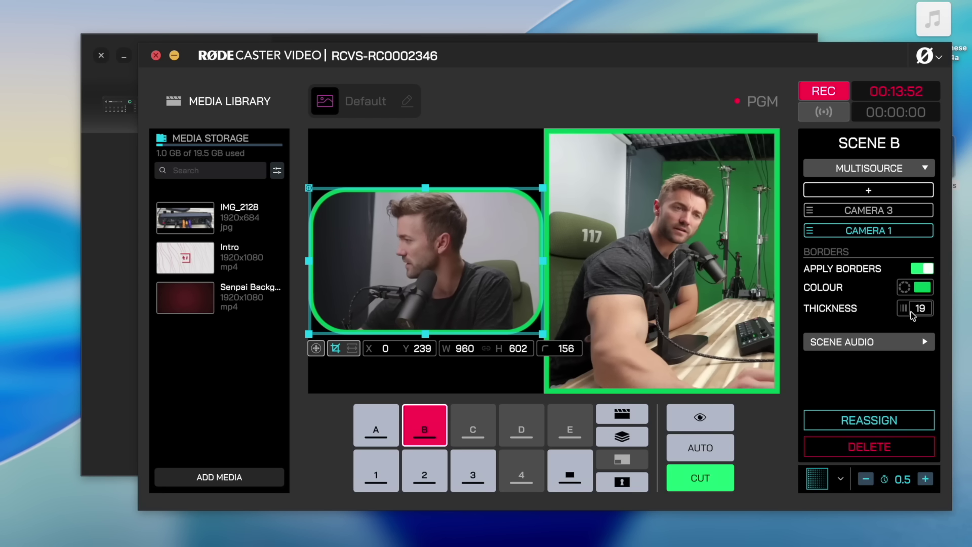
Step: Add Media > Senpai Background as a new layer and move it behind both cameras
left_click(859, 195)
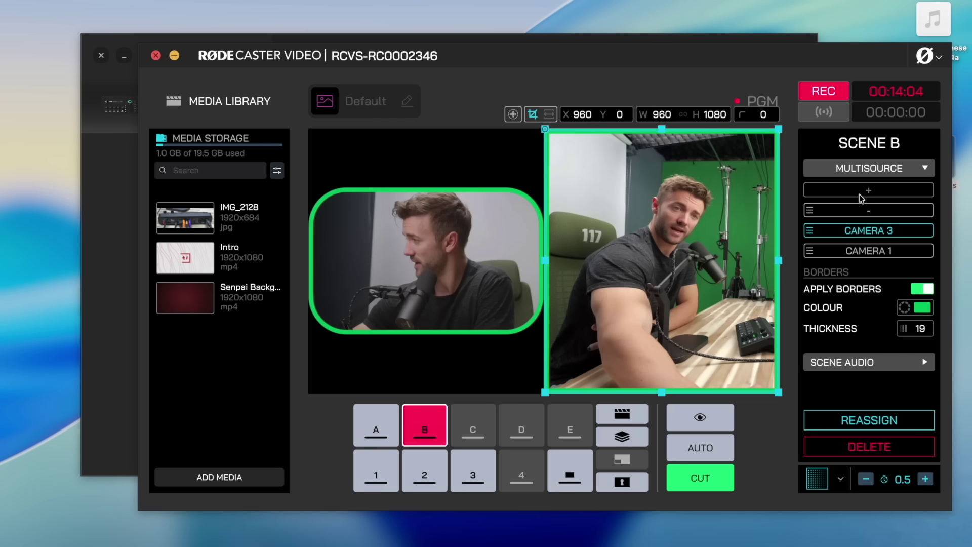
left_click(911, 212)
mouse_move(821, 261)
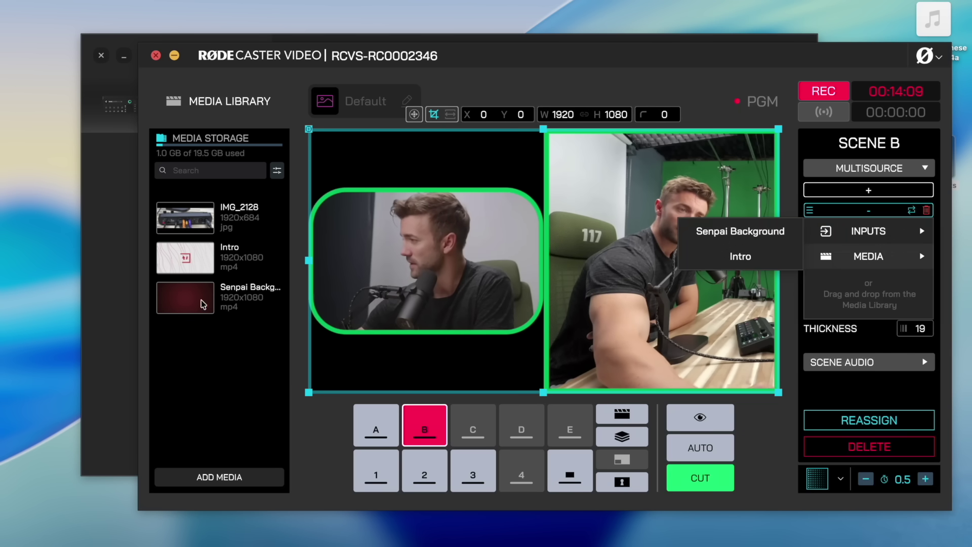
left_click(746, 233)
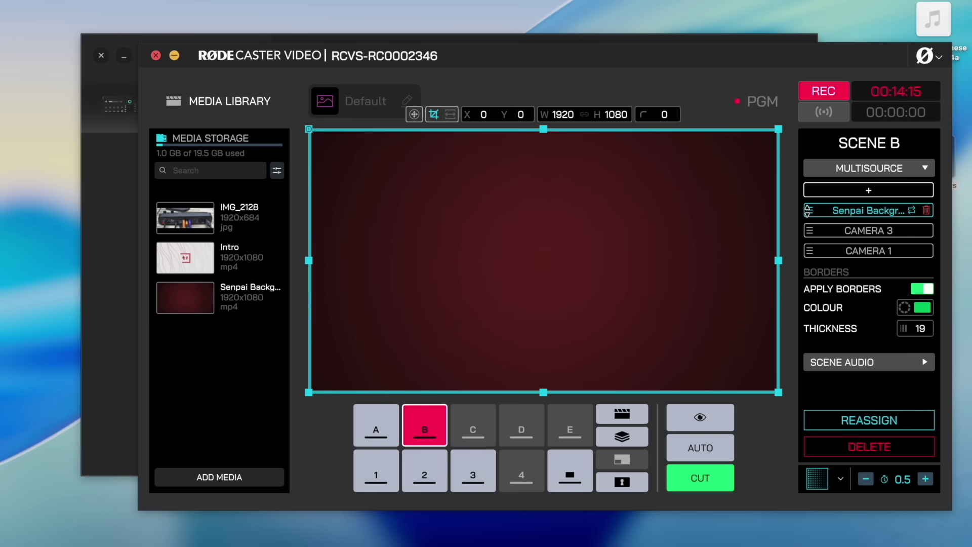
left_click_drag(808, 246, 809, 251)
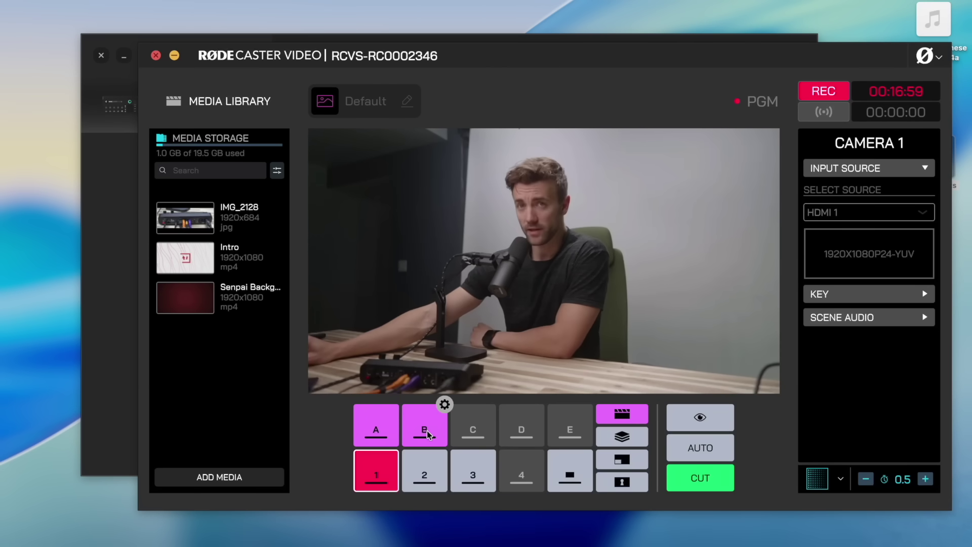
Step: View the Intro clip's playback settings on pad B, then cut program to Camera 3
left_click(446, 406)
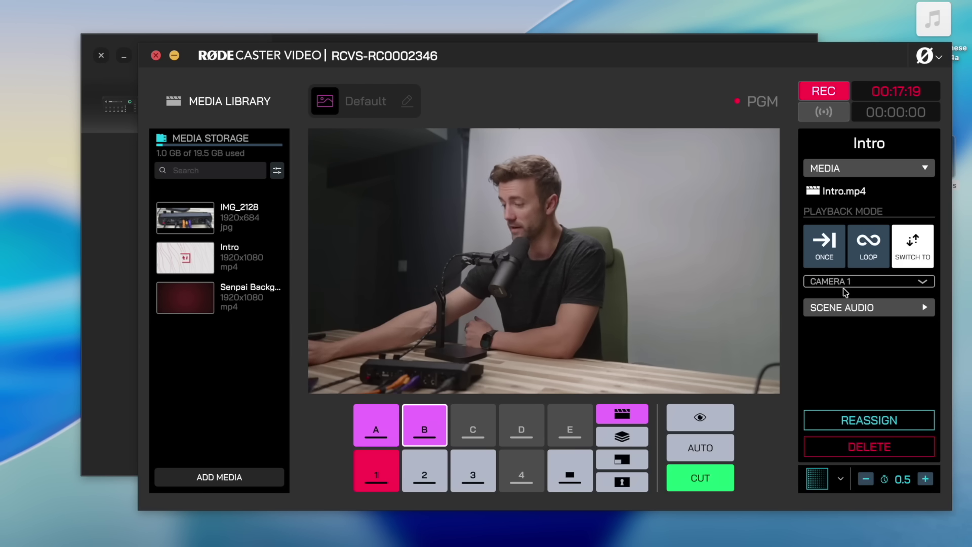
key("3")
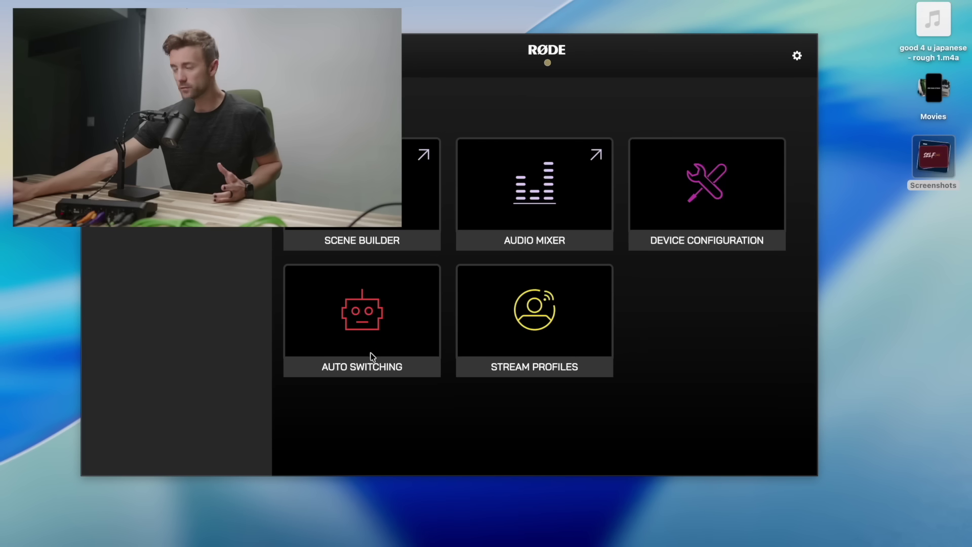
Step: Open the Auto Switching page in RØDE Central
left_click(366, 350)
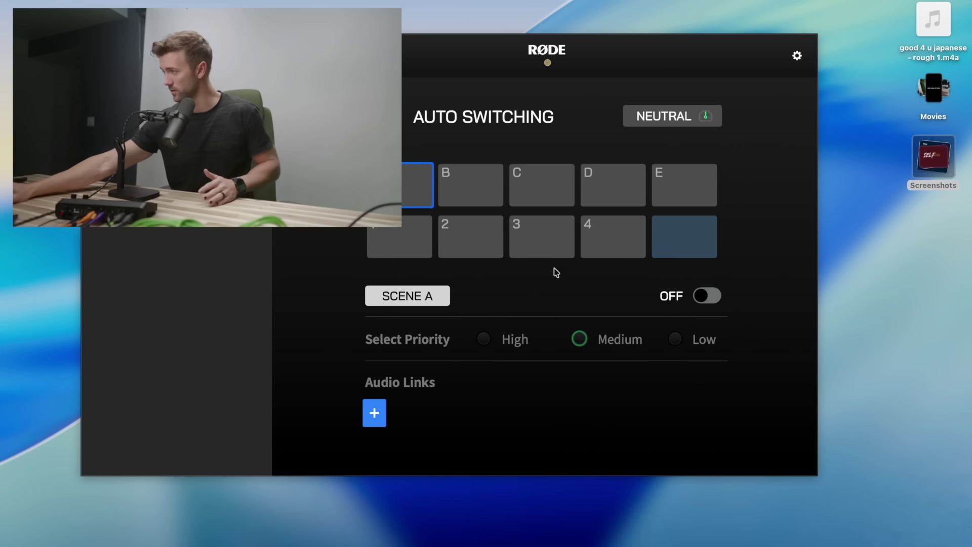
Step: Link COMBO 1 audio to Camera 1 under Audio Links
left_click(381, 238)
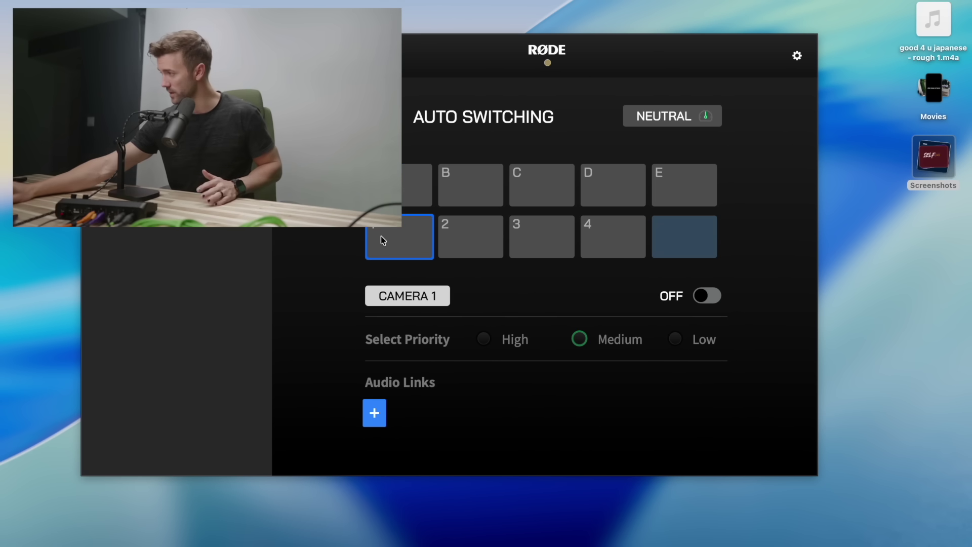
left_click(375, 414)
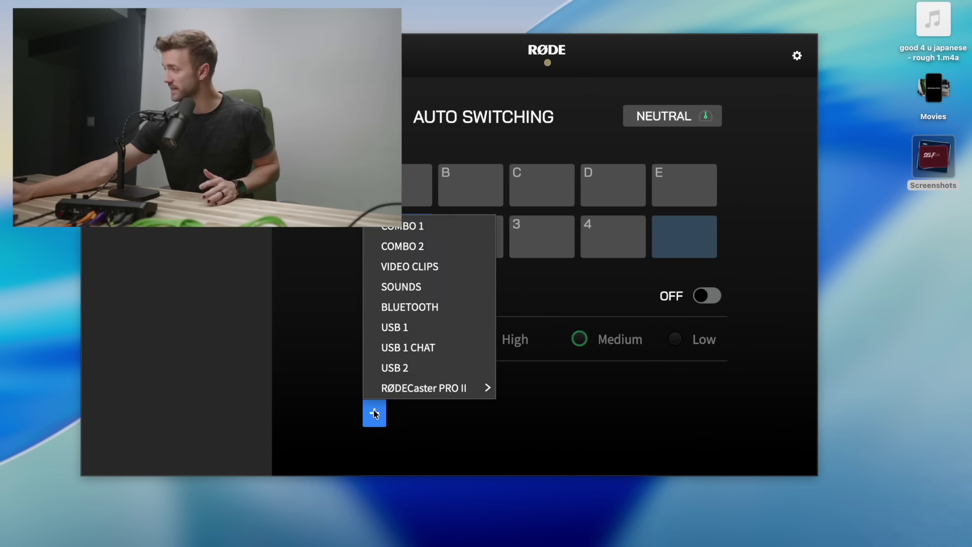
left_click(425, 226)
Step: Link COMBO 2 audio to Camera 3 under Audio Links
left_click(548, 239)
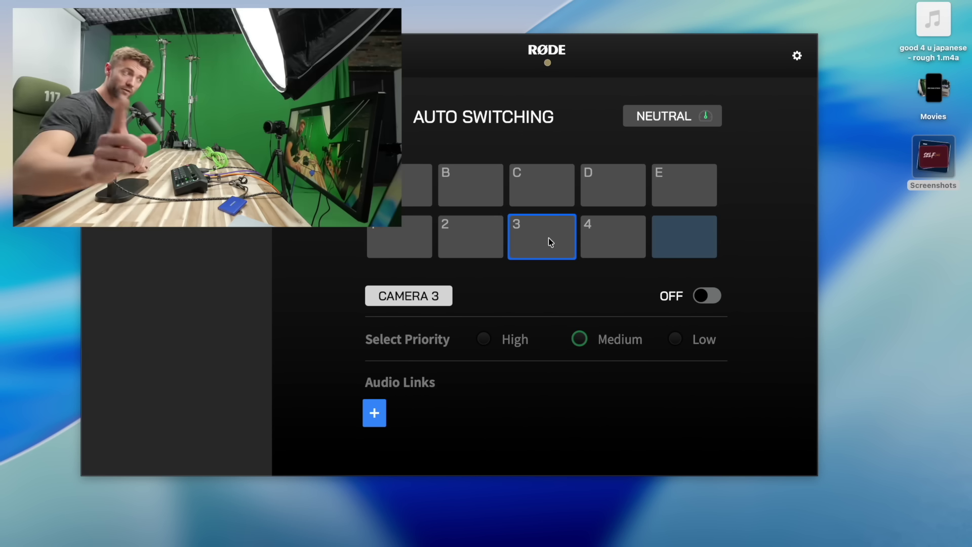
left_click(375, 415)
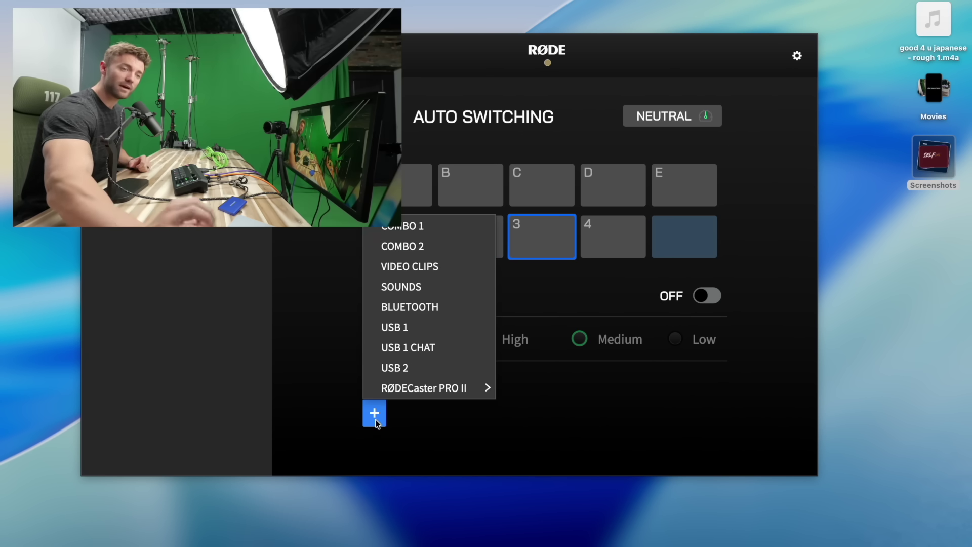
left_click(421, 246)
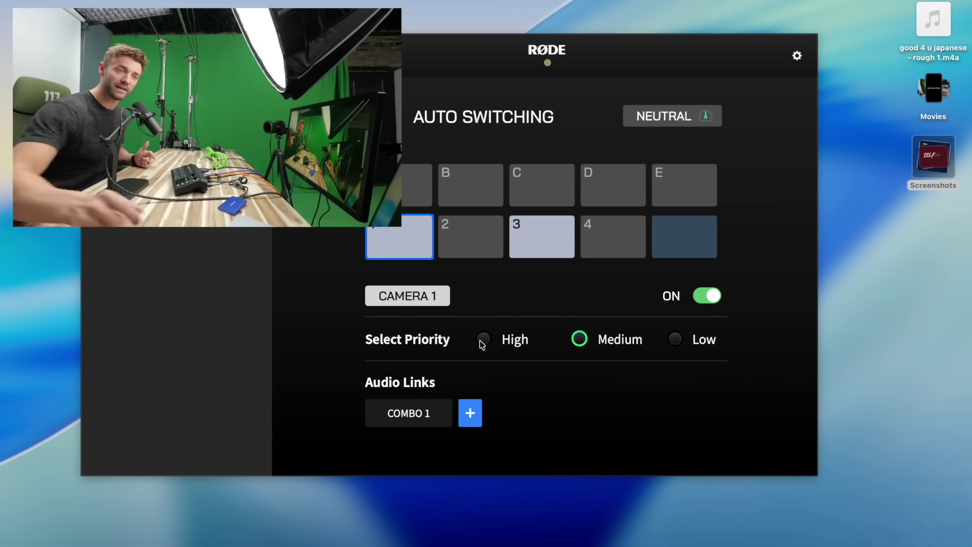
Step: Set Camera 3's switching priority (Low, then High, then Medium) and reselect Camera 1
left_click(563, 232)
left_click(677, 341)
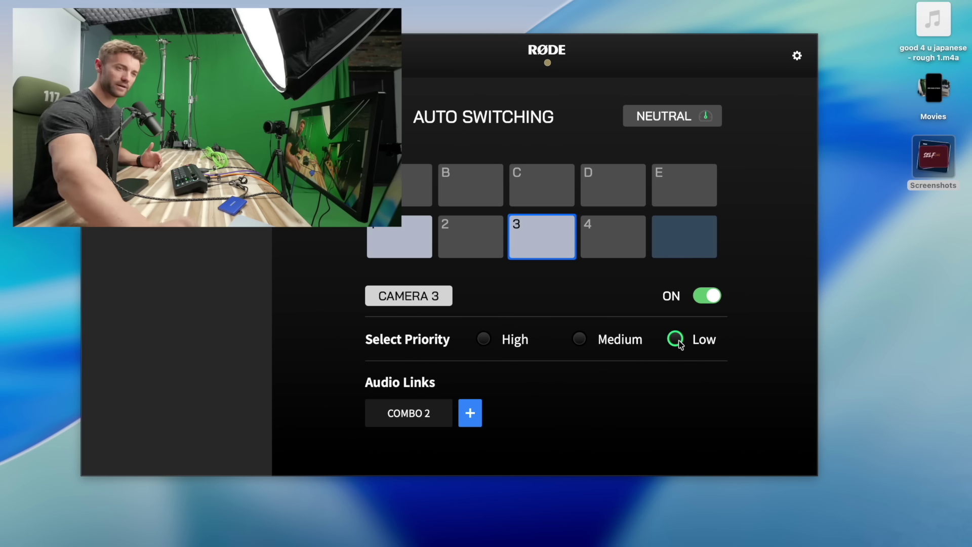
left_click(482, 339)
left_click(580, 339)
left_click(409, 236)
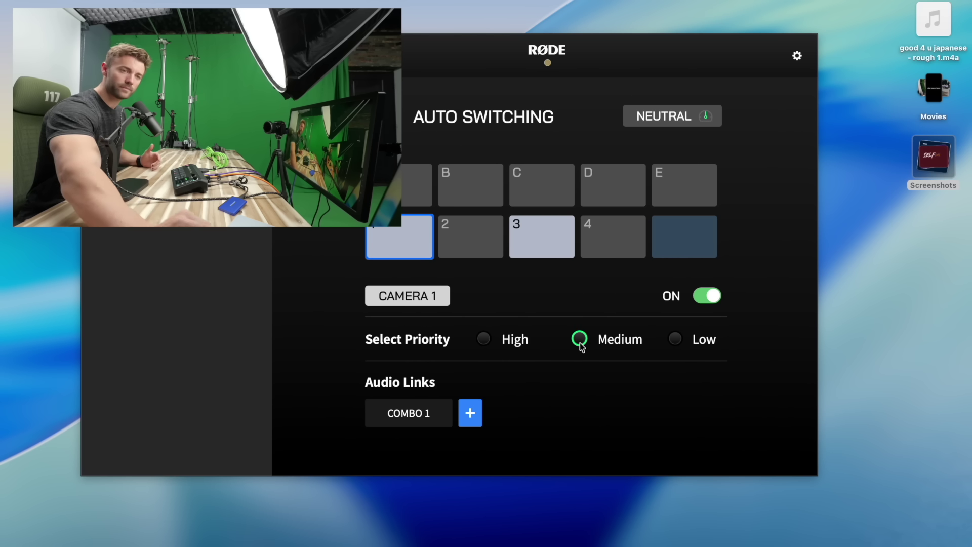